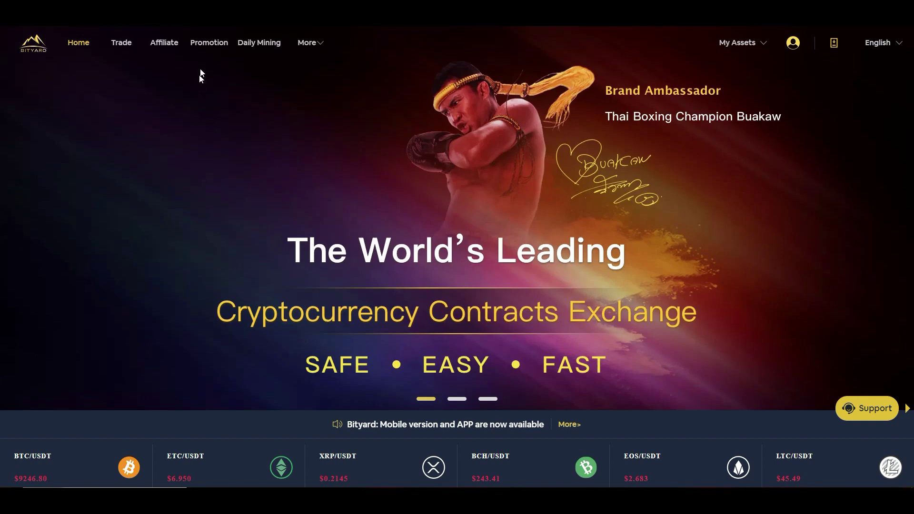
Browse the Promotion page down to the 38,888 XRP video contest and the 6 BYD register bonus.
click(209, 43)
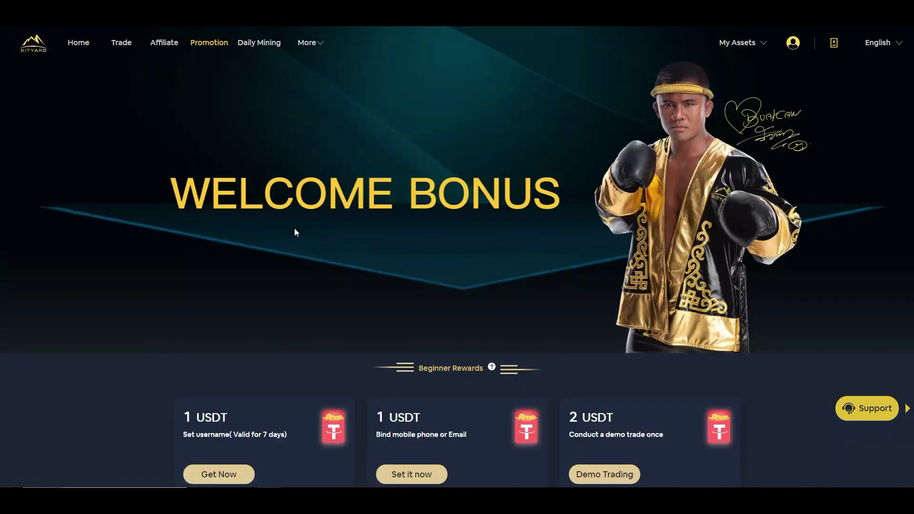
scroll(295, 230, down, 5)
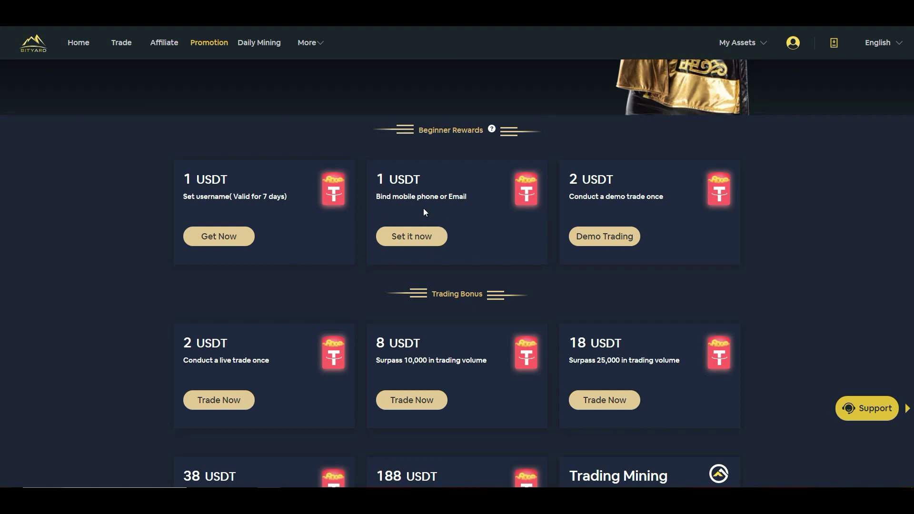
scroll(507, 274, down, 10)
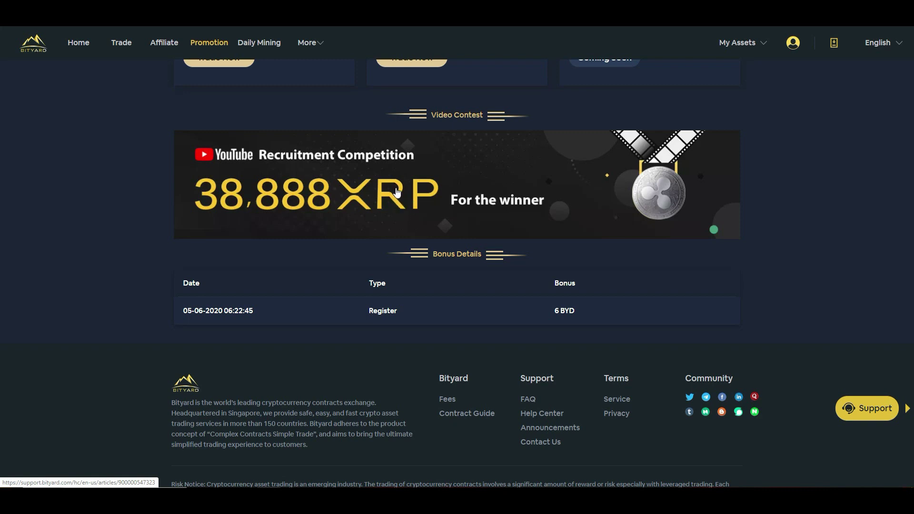
Open the YouTube Recruitment Competition article and highlight its May 18 end date.
click(397, 191)
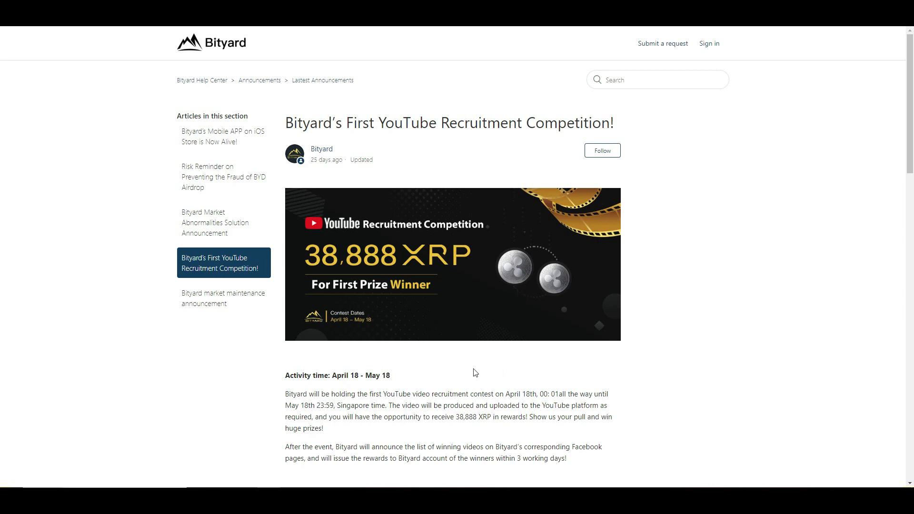
drag(365, 376, 395, 379)
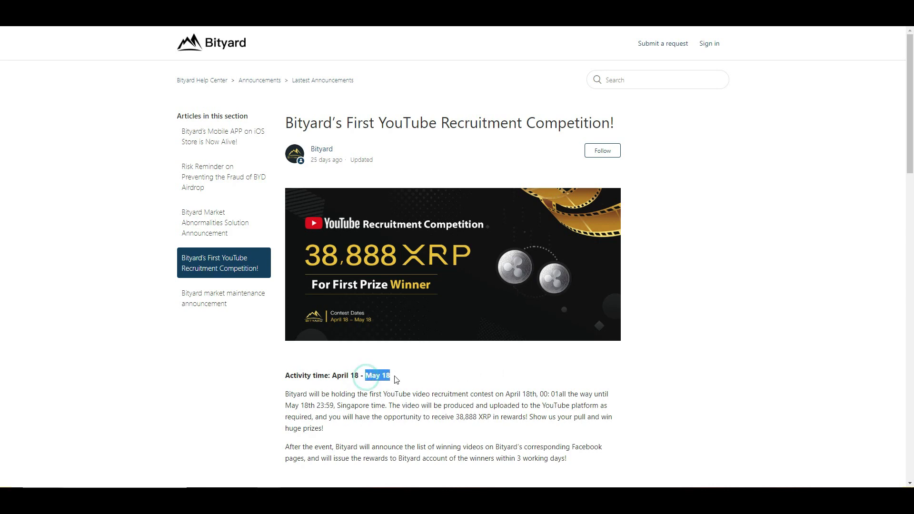
click(456, 373)
Read through the article's April 18 – May 18 schedule and video submission rules.
scroll(457, 371, down, 1)
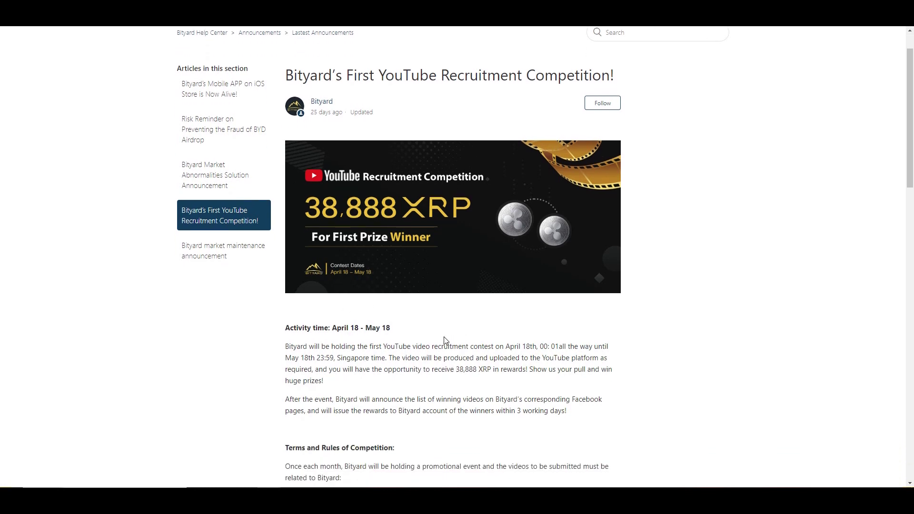
scroll(445, 339, down, 2)
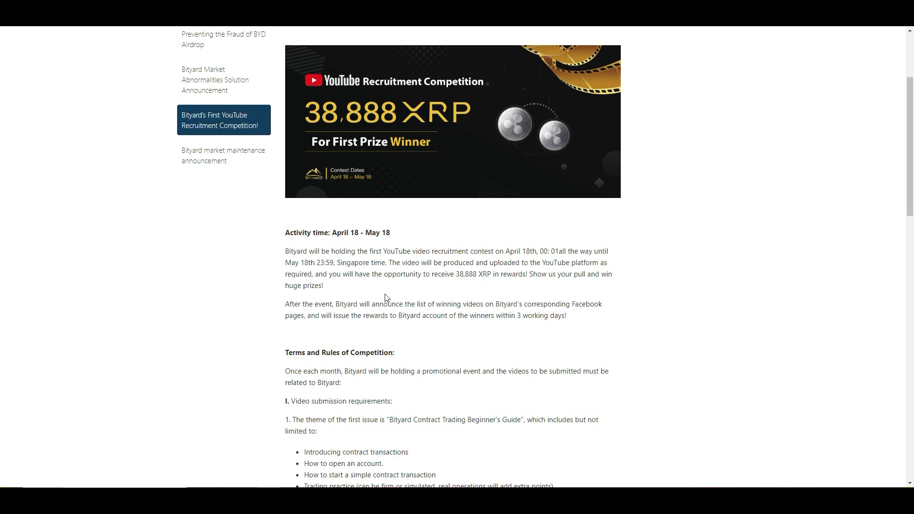
scroll(387, 298, down, 1)
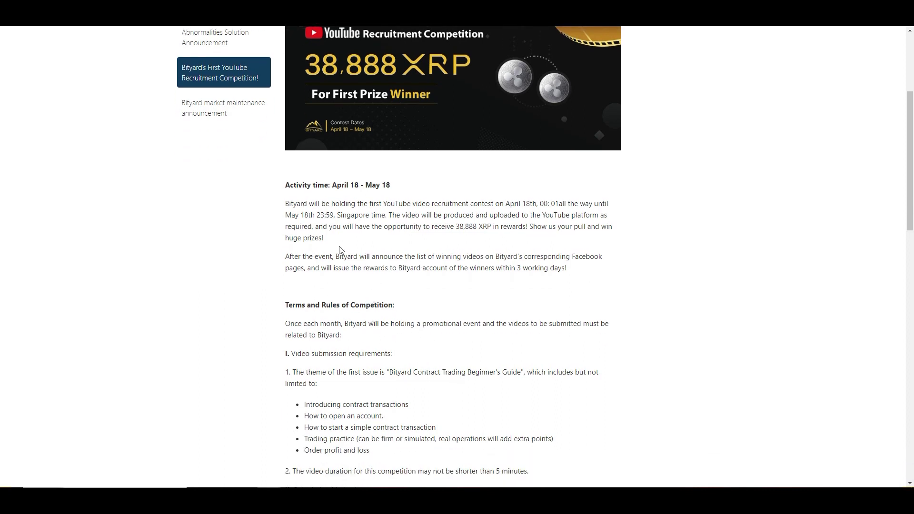
scroll(403, 327, down, 1)
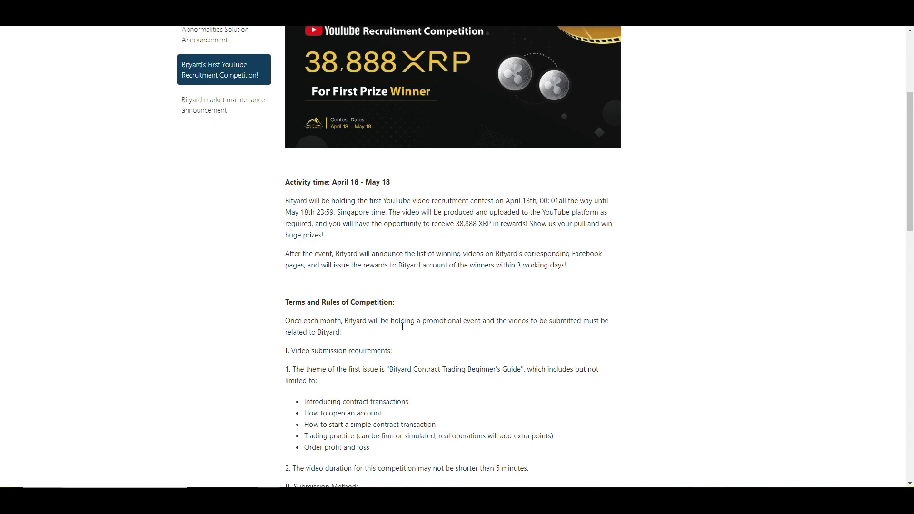
scroll(403, 327, down, 1)
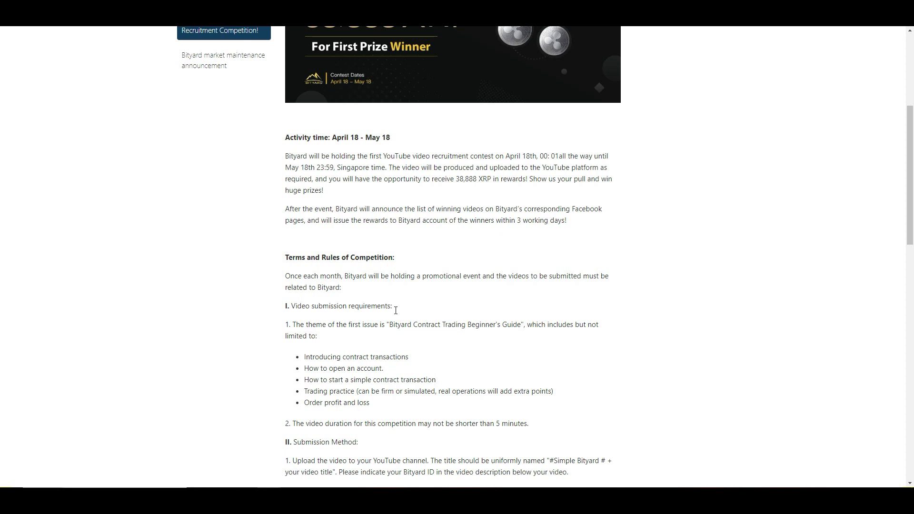
scroll(436, 317, down, 1)
scroll(432, 315, down, 2)
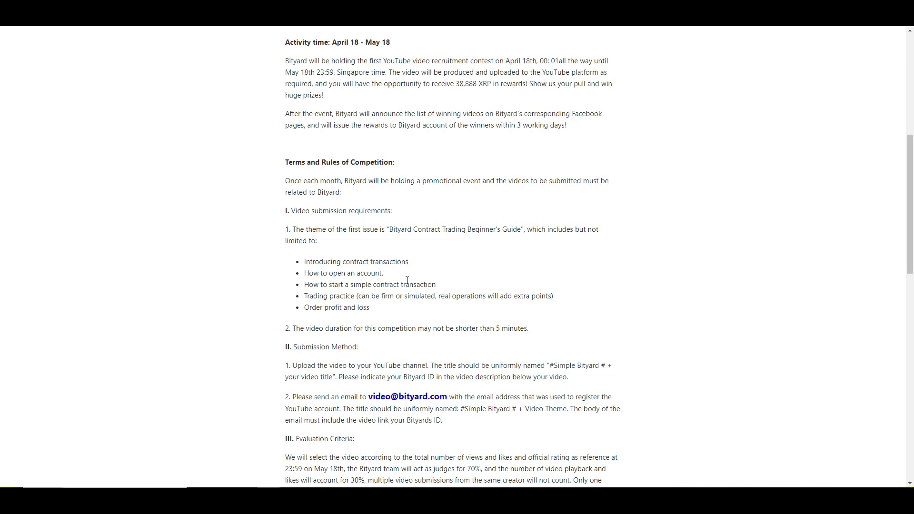
scroll(402, 343, down, 1)
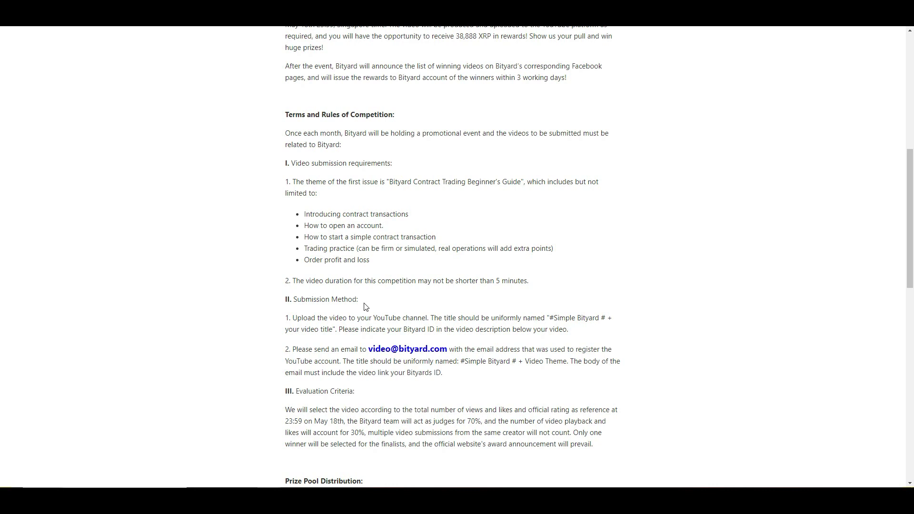
scroll(366, 306, down, 1)
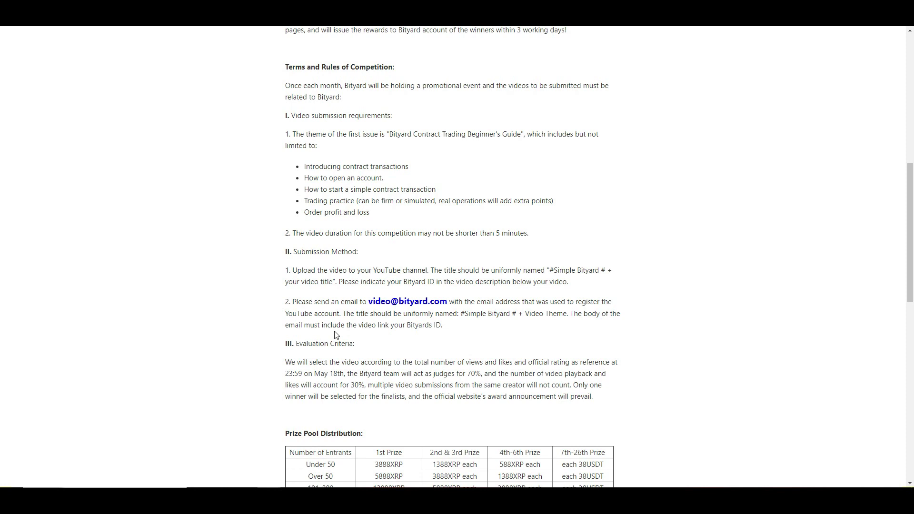
scroll(335, 333, down, 2)
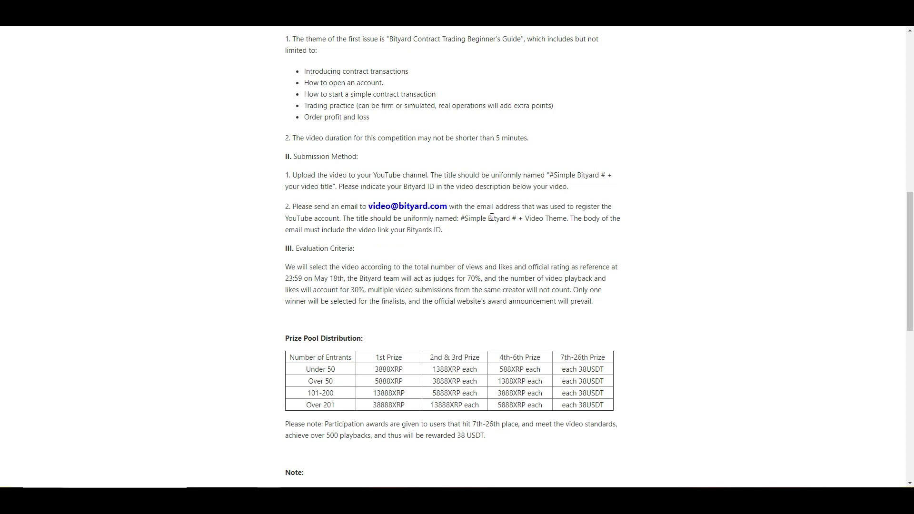
scroll(496, 290, down, 2)
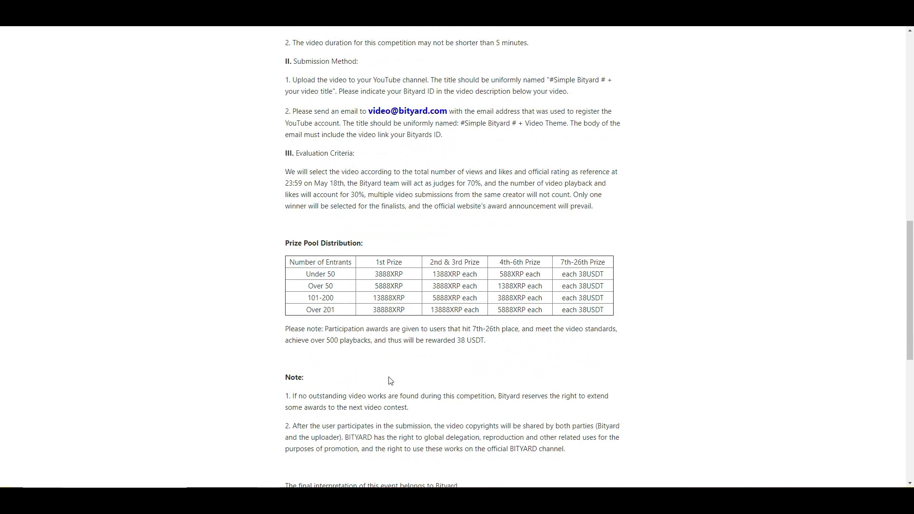
scroll(390, 380, down, 1)
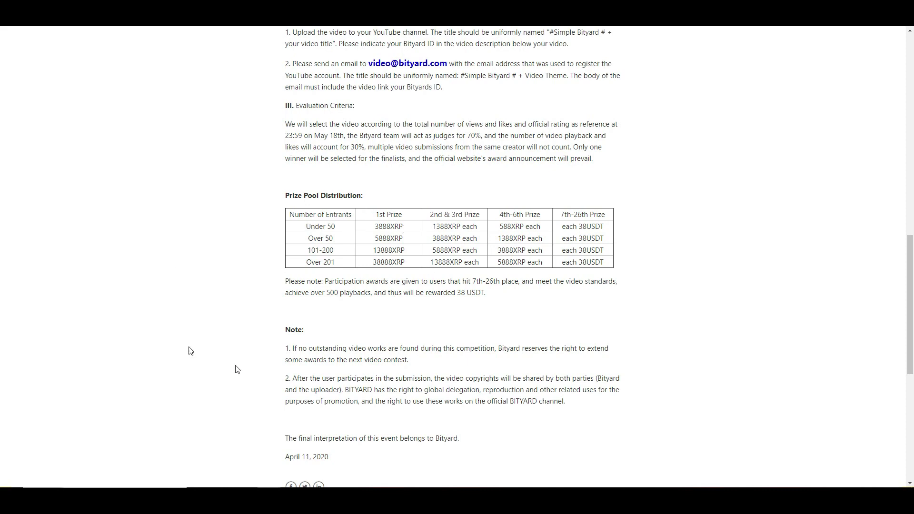
scroll(429, 312, up, 4)
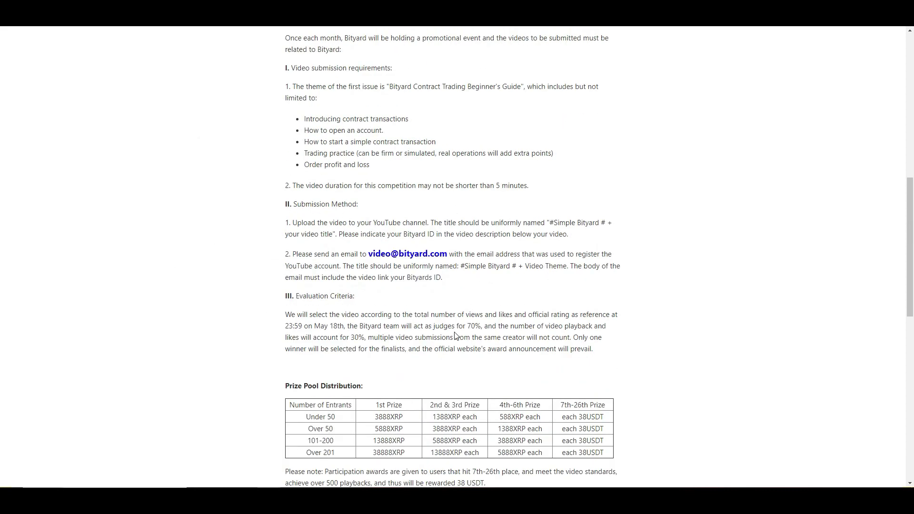
scroll(454, 335, down, 7)
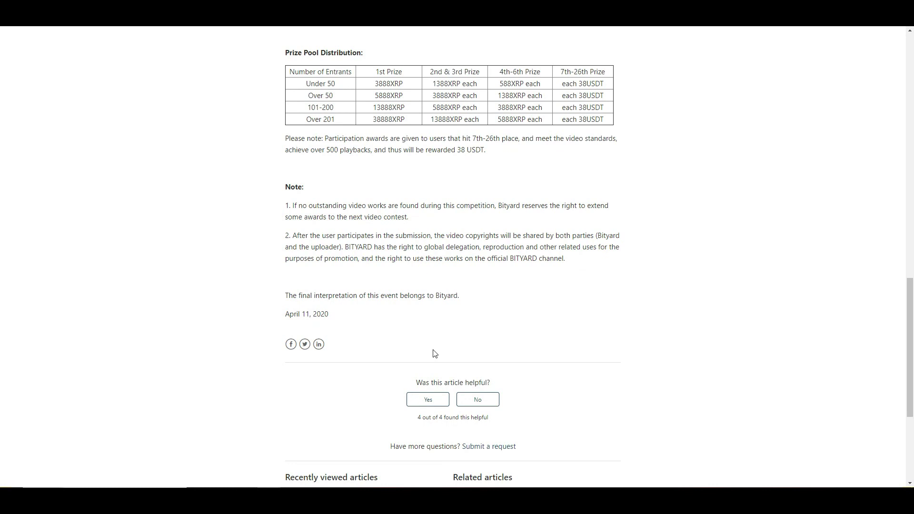
scroll(435, 353, up, 20)
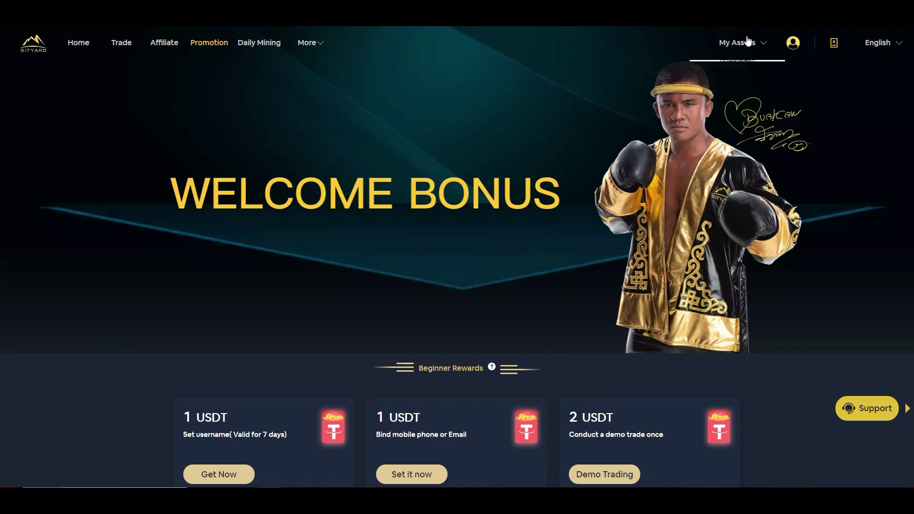
Go to the Trade page showing the live BTC/USDT chart and order panel.
click(126, 48)
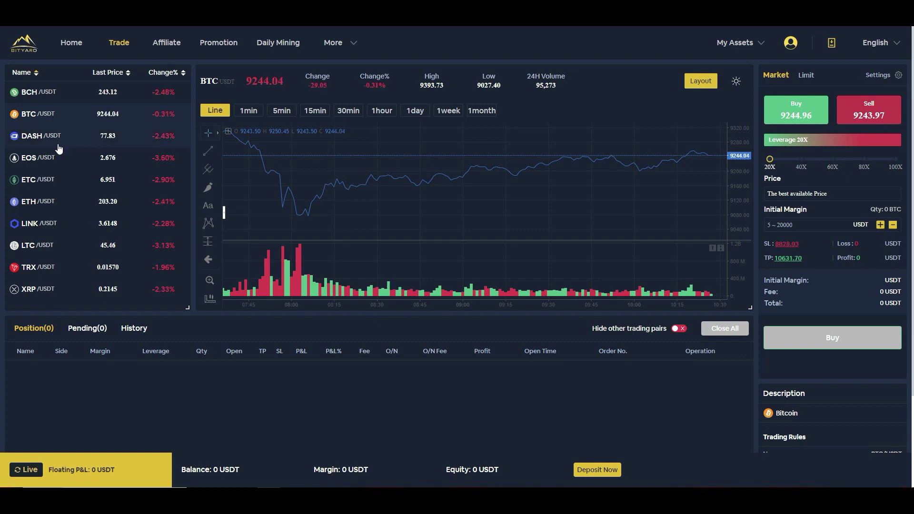
scroll(109, 309, down, 1)
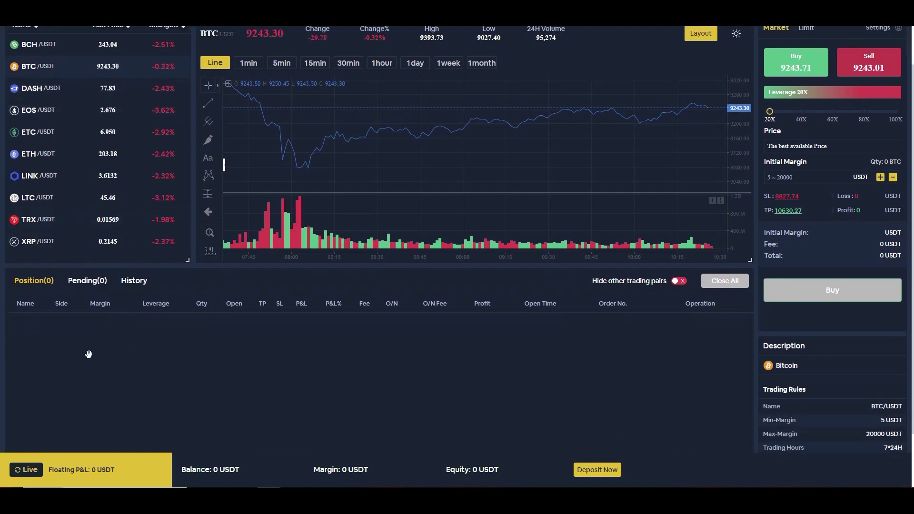
scroll(196, 326, down, 1)
scroll(537, 355, up, 2)
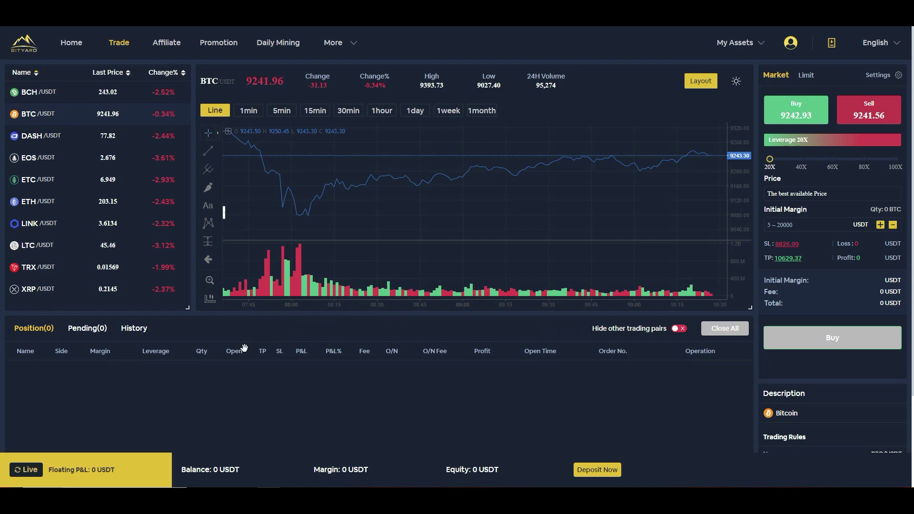
Switch the trading account from Live to Demo, giving a 100,000 USDT balance.
click(25, 470)
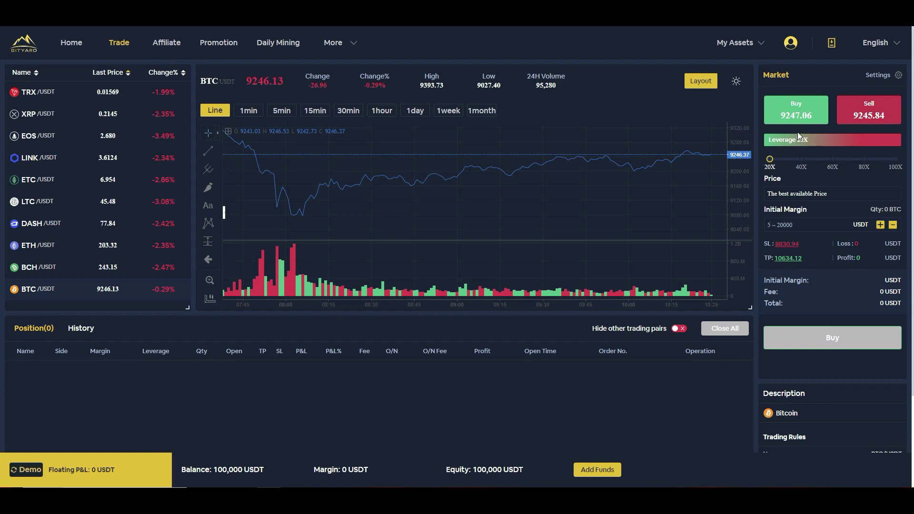
Set the BTC/USDT buy order to 40X leverage and 5000 USDT initial margin, totalling 5292.5 USDT.
drag(770, 159, 800, 162)
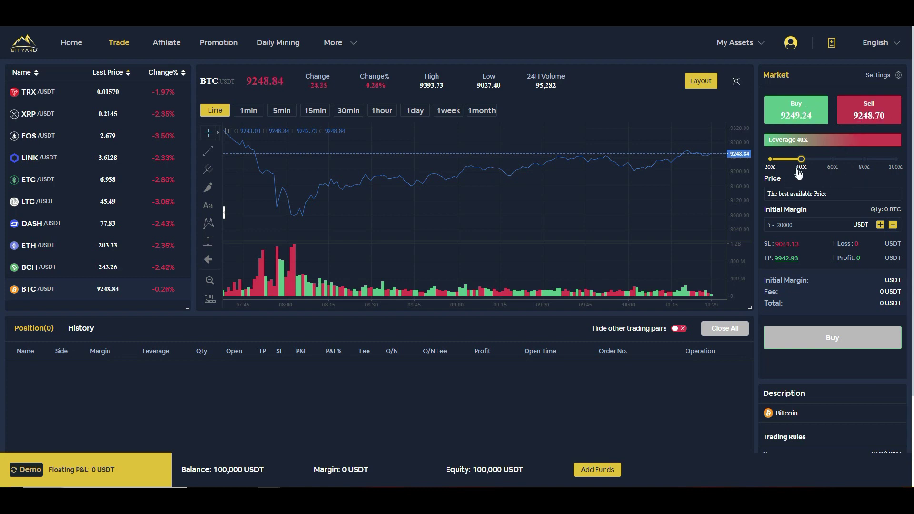
click(819, 220)
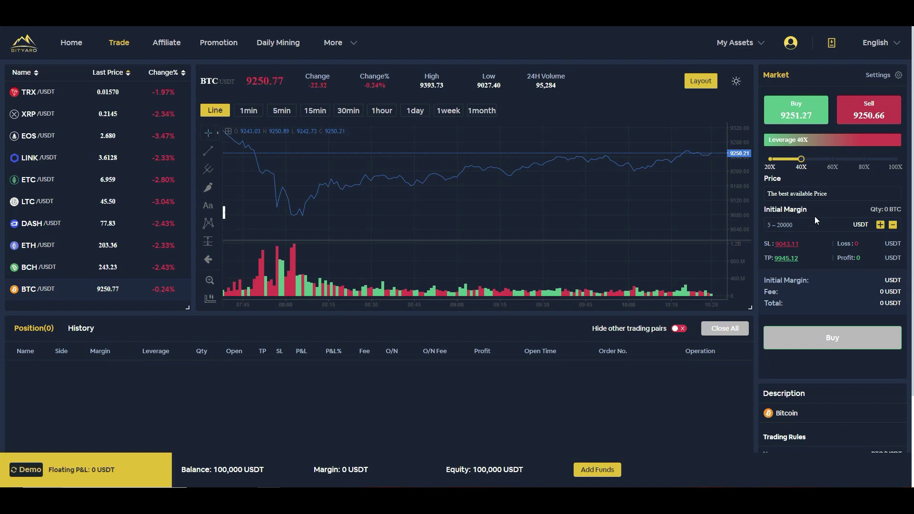
text(5000)
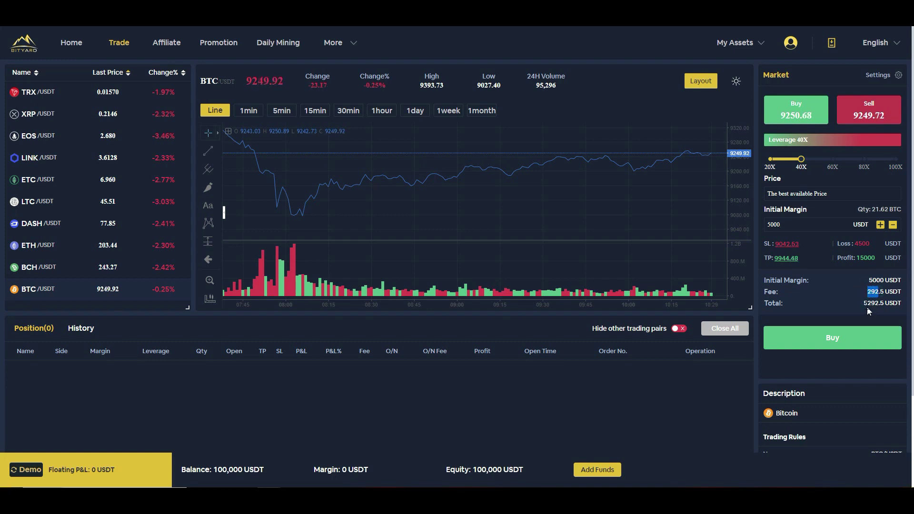
drag(863, 304, 878, 304)
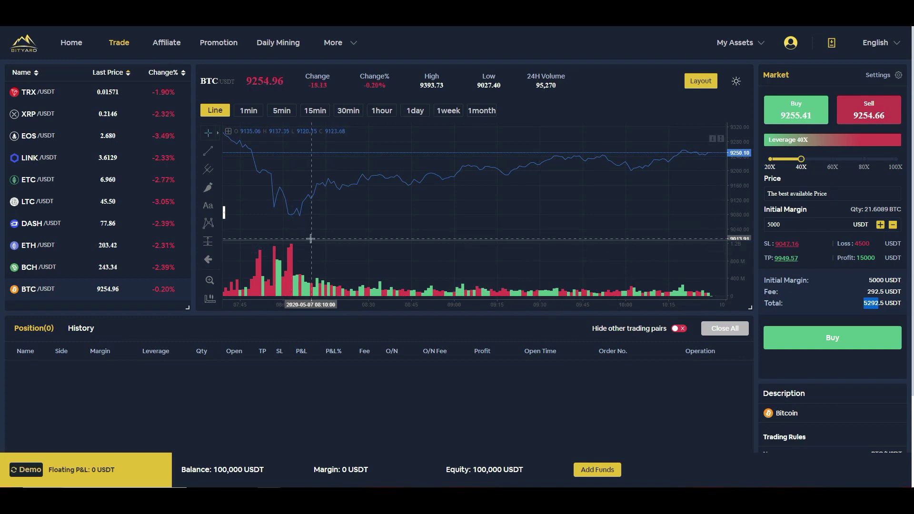
Buy and confirm the 40X BTC/USDT position, opening at 9255.47 with 5000 USDT margin.
click(836, 340)
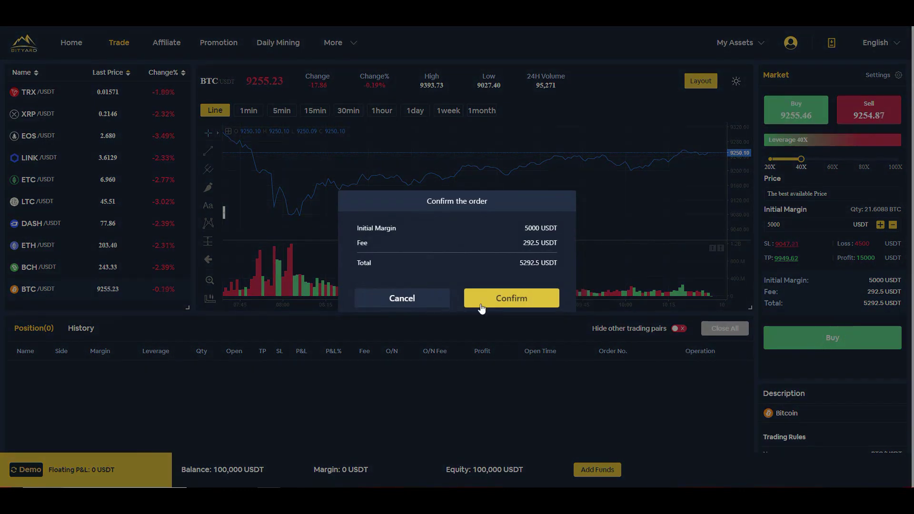
click(502, 298)
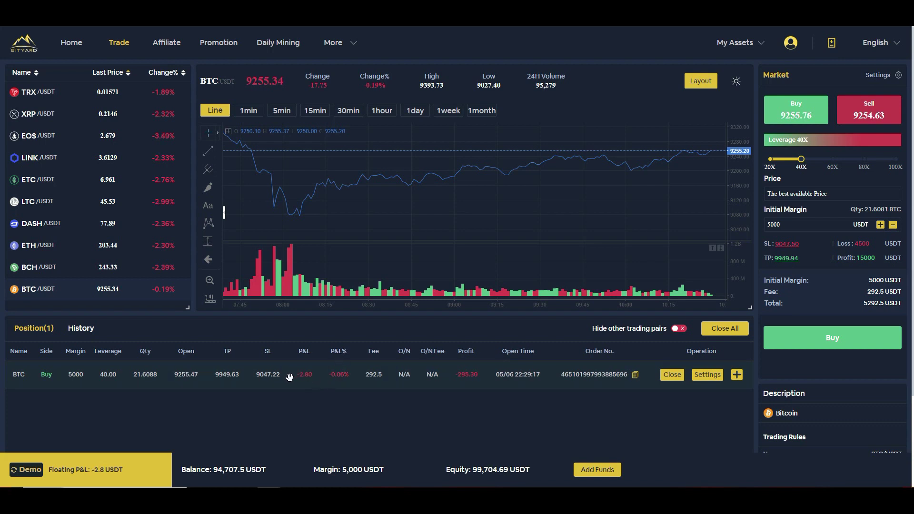
Switch to DASH/USDT and set an 80X leverage buy order with 20000 USDT initial margin.
click(52, 230)
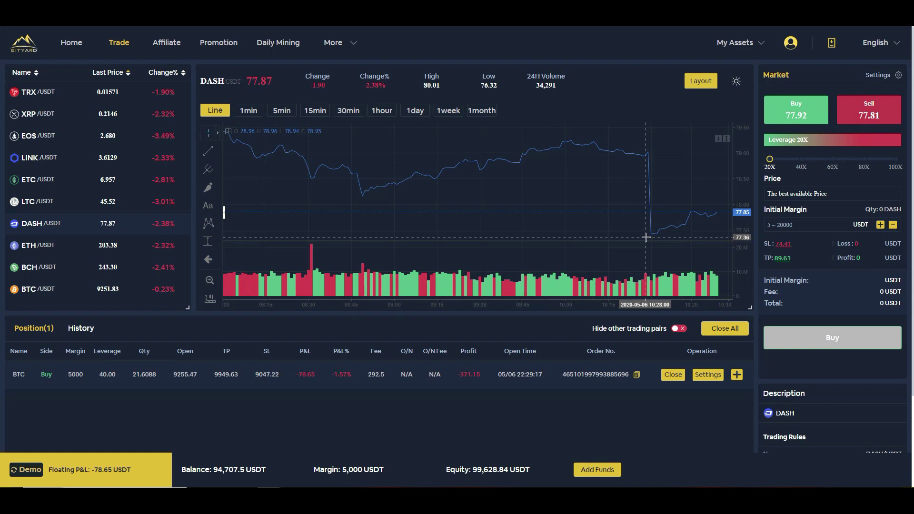
click(864, 160)
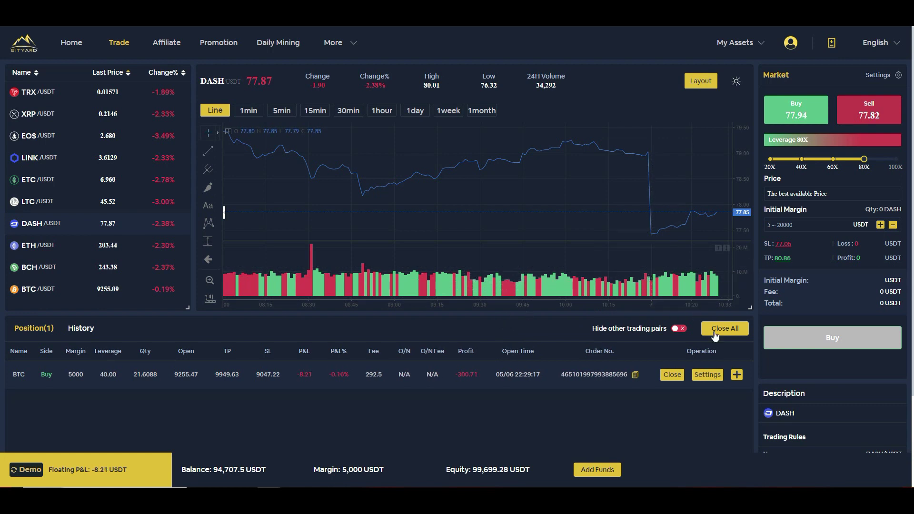
click(785, 225)
text(200)
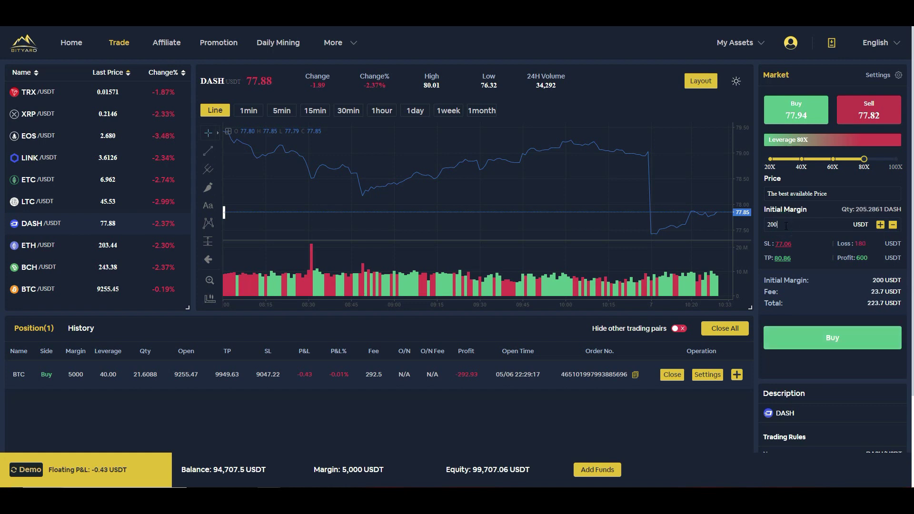
text(00)
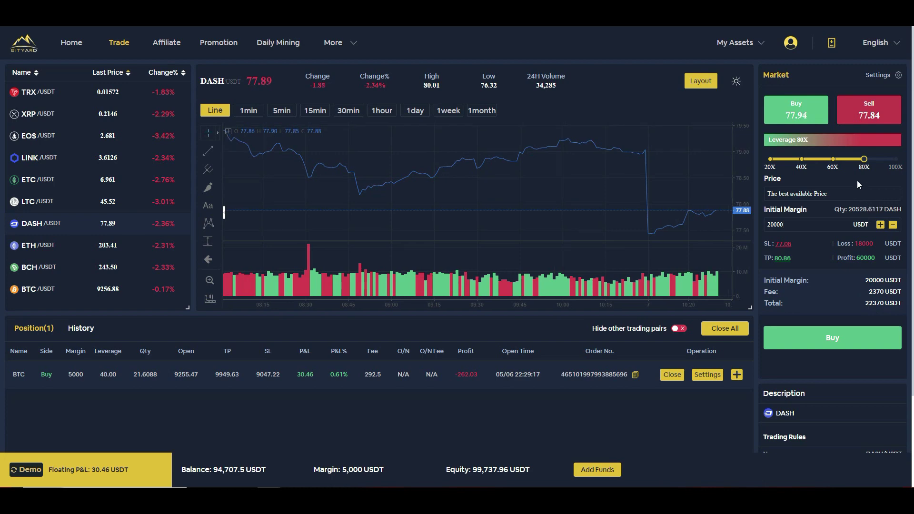
Buy and confirm the 80X DASH/USDT position with 20000 USDT margin, opening at 77.94.
click(834, 339)
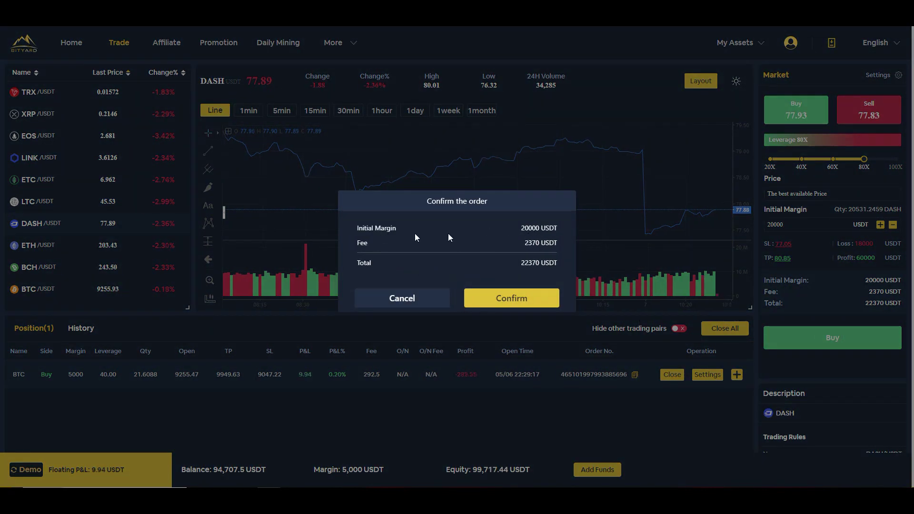
click(507, 299)
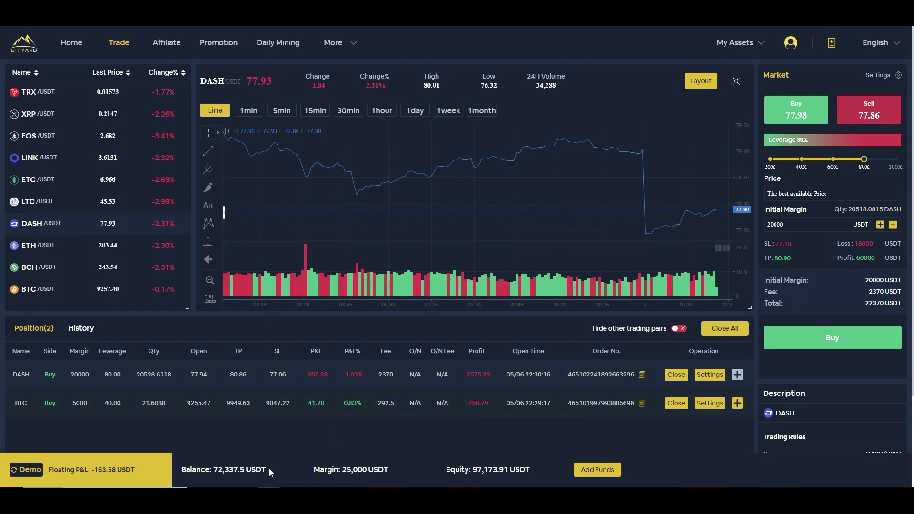
scroll(271, 471, down, 1)
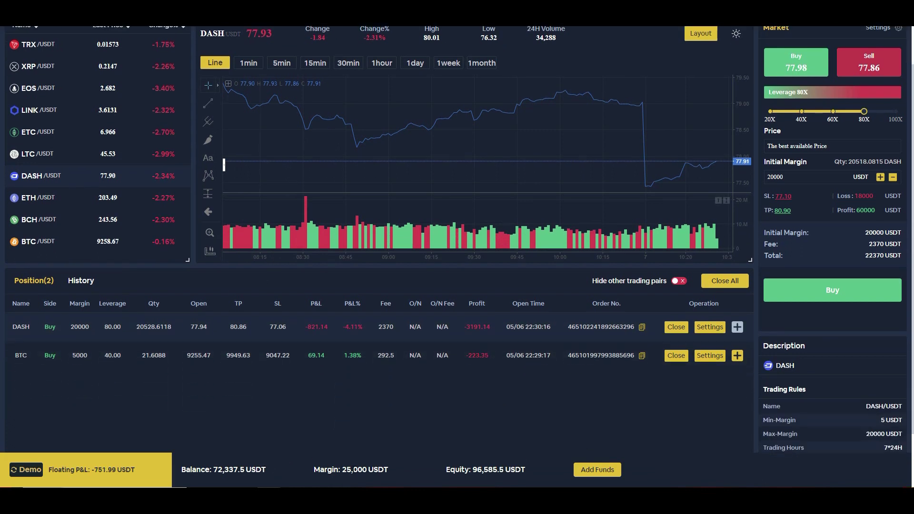
drag(478, 471, 525, 471)
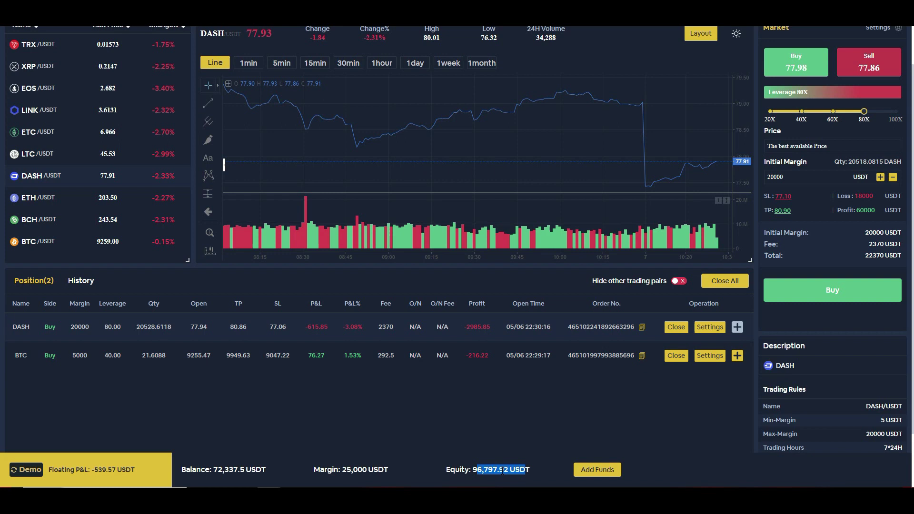
drag(470, 468, 328, 487)
scroll(244, 436, up, 1)
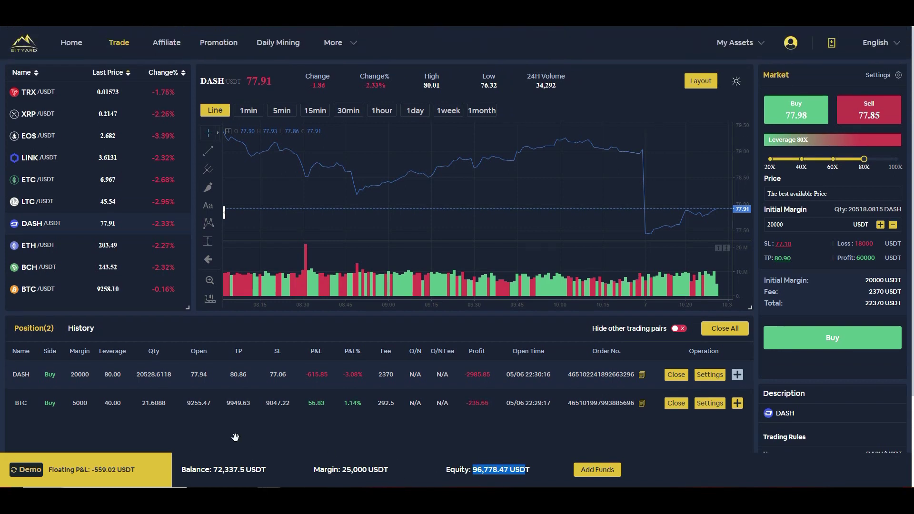